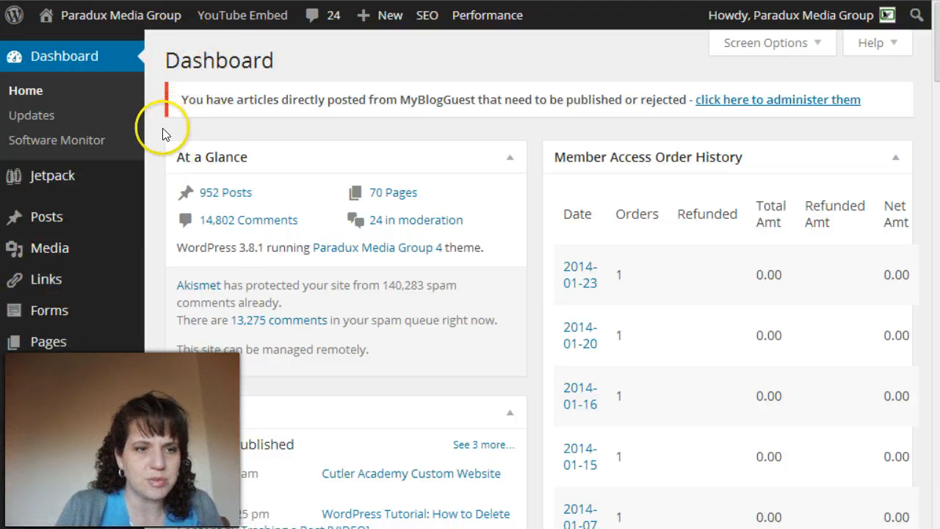
Open the site's Widgets management page.
scroll(157, 138, "down", 2)
scroll(40, 298, "down", 3)
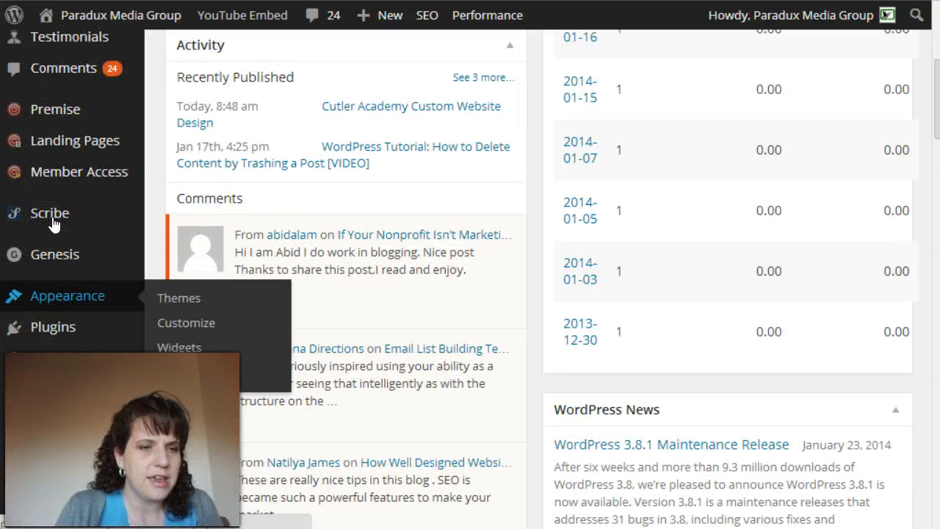
left_click(143, 261)
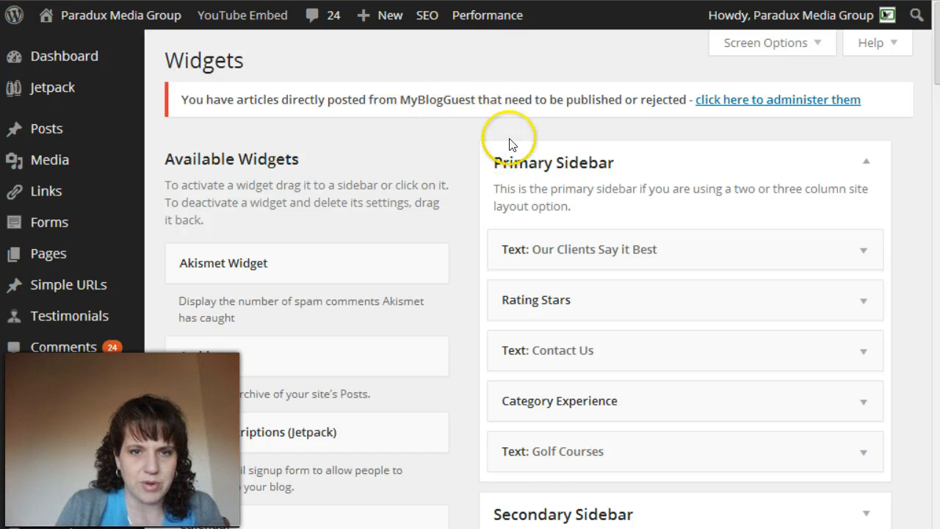
Expand the Secondary Sidebar widget area to show its description and contents.
scroll(511, 144, "down", 1)
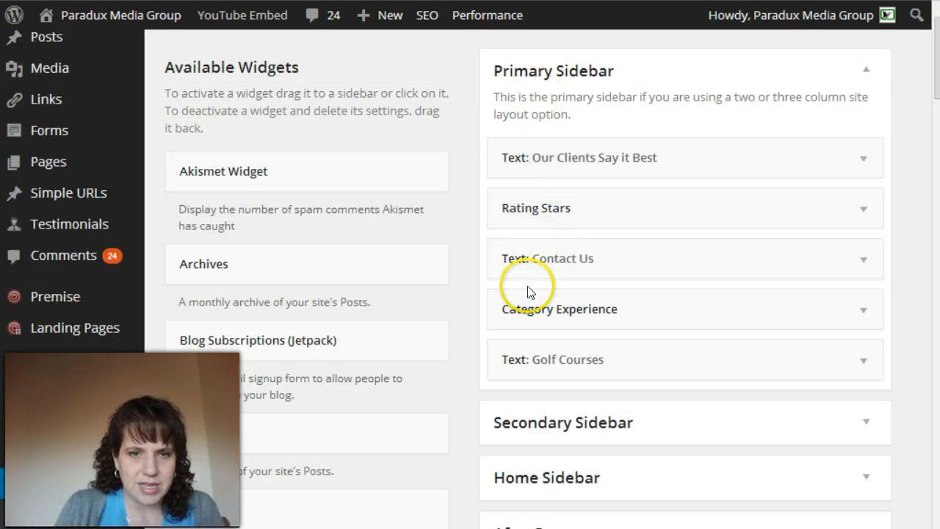
left_click(542, 330)
scroll(541, 330, "down", 2)
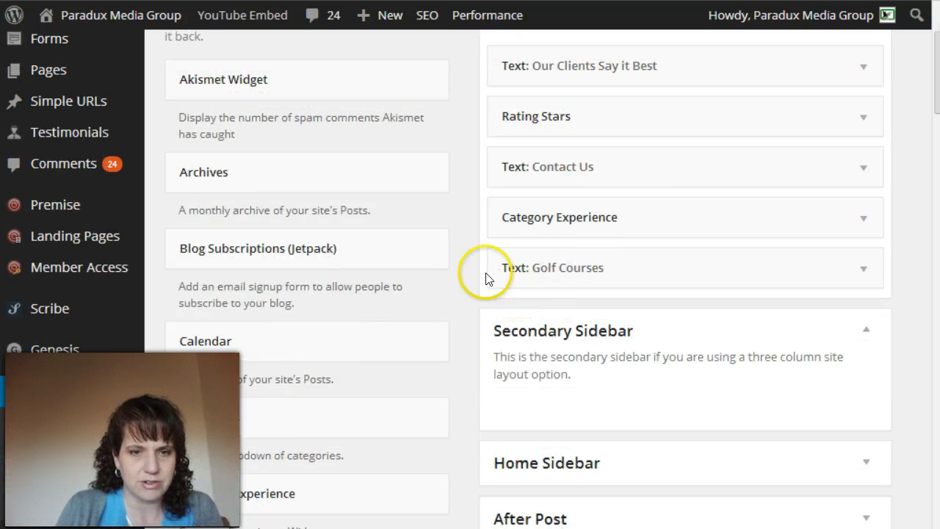
Examine the theme's remaining widget areas, from Home Sidebar and the After Post areas through Footer 4.
scroll(535, 318, "down", 2)
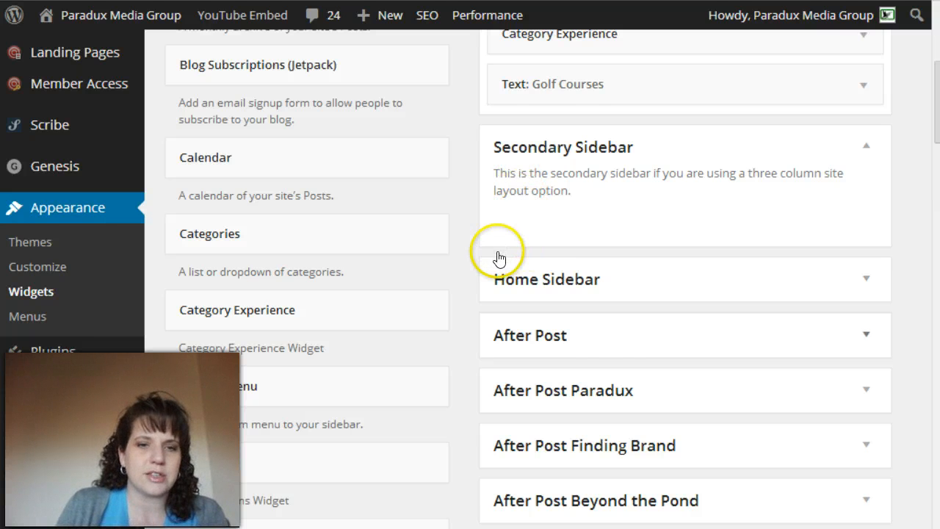
scroll(497, 258, "down", 1)
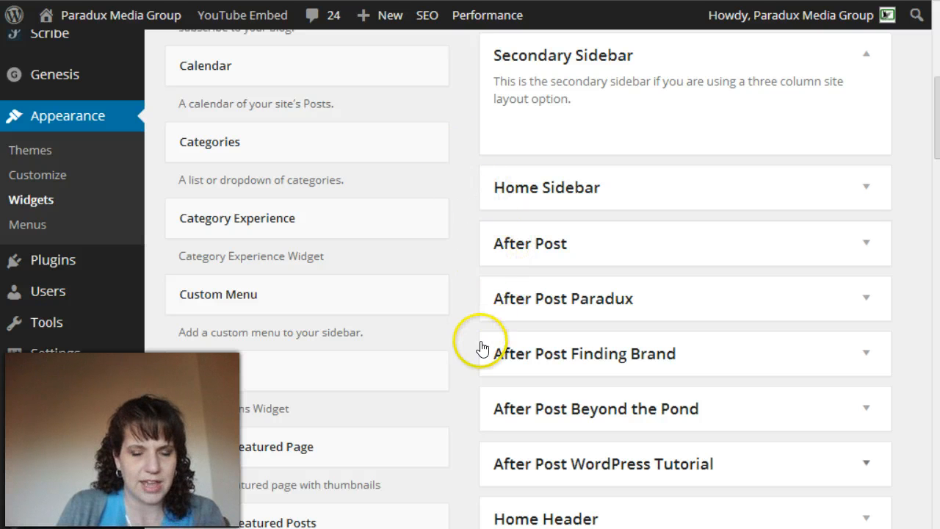
scroll(470, 220, "down", 2)
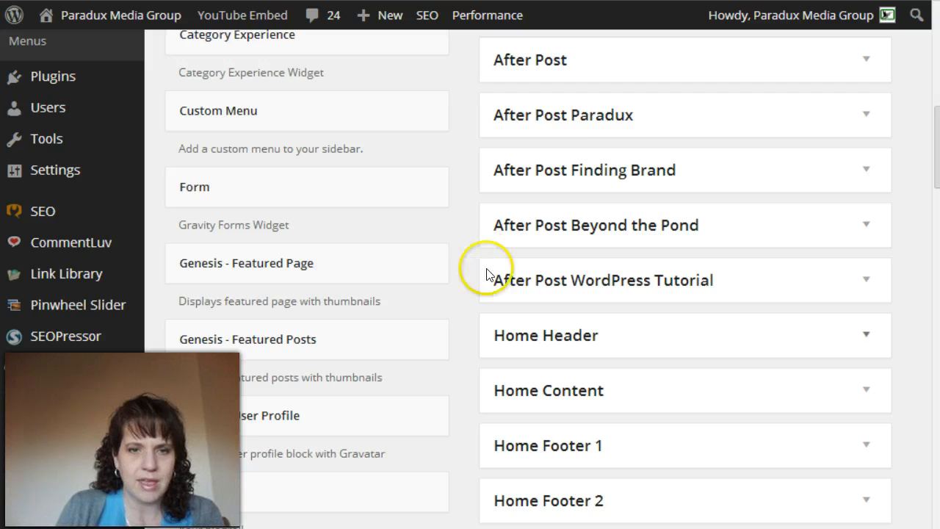
scroll(514, 256, "down", 2)
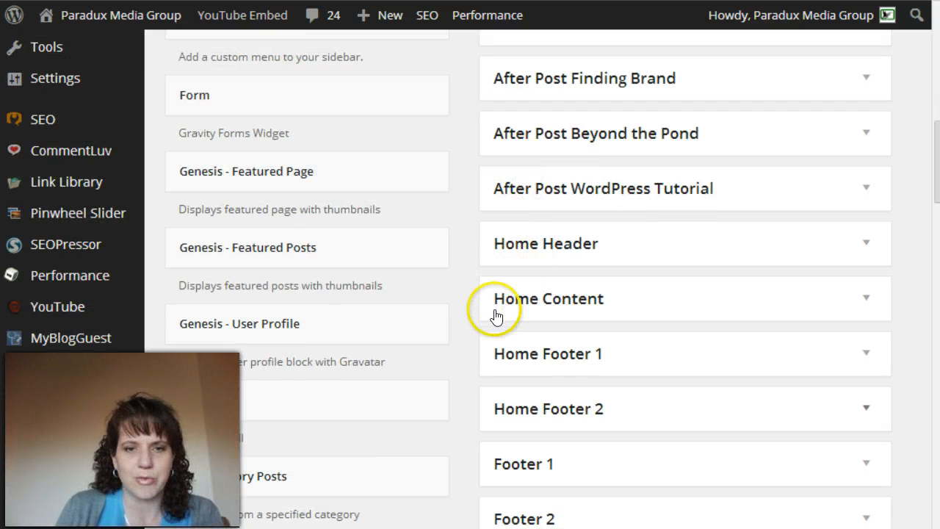
scroll(495, 294, "down", 2)
scroll(492, 338, "down", 2)
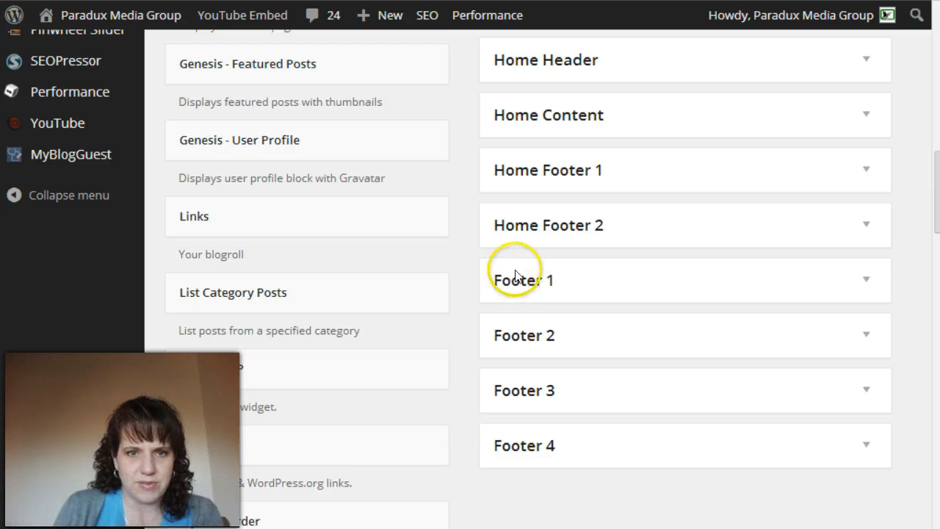
scroll(516, 273, "up", 4)
scroll(518, 274, "up", 6)
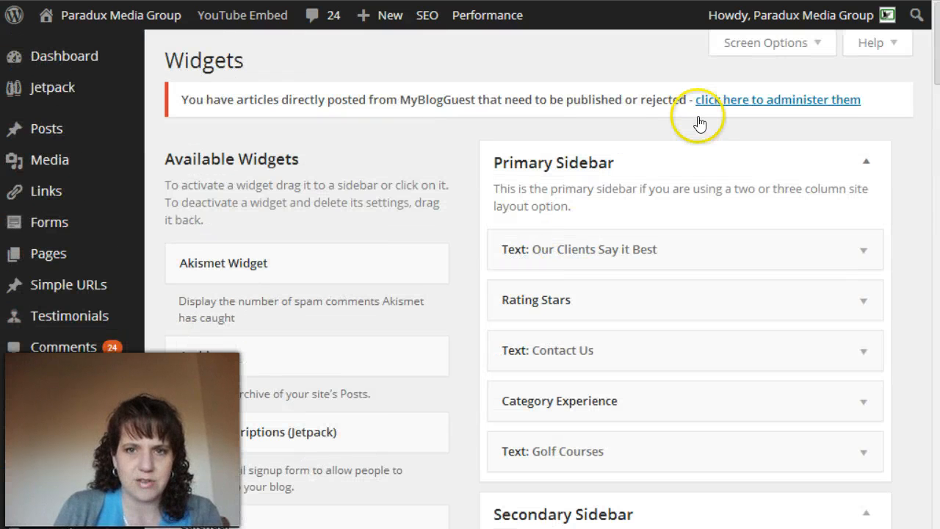
Inspect the title and HTML content of the "Our Clients Say it Best" text widget in Primary Sidebar, and collapse it again.
left_click(690, 144)
left_click(661, 162)
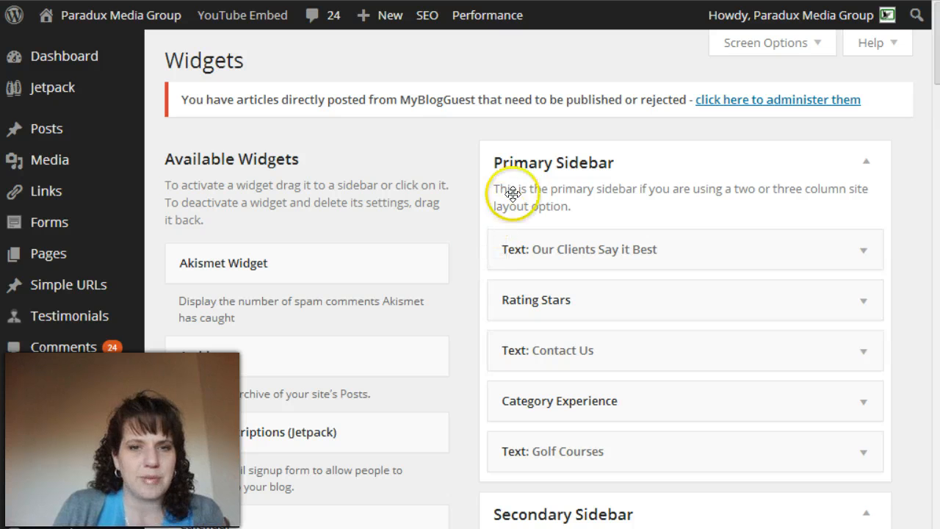
left_click(692, 184)
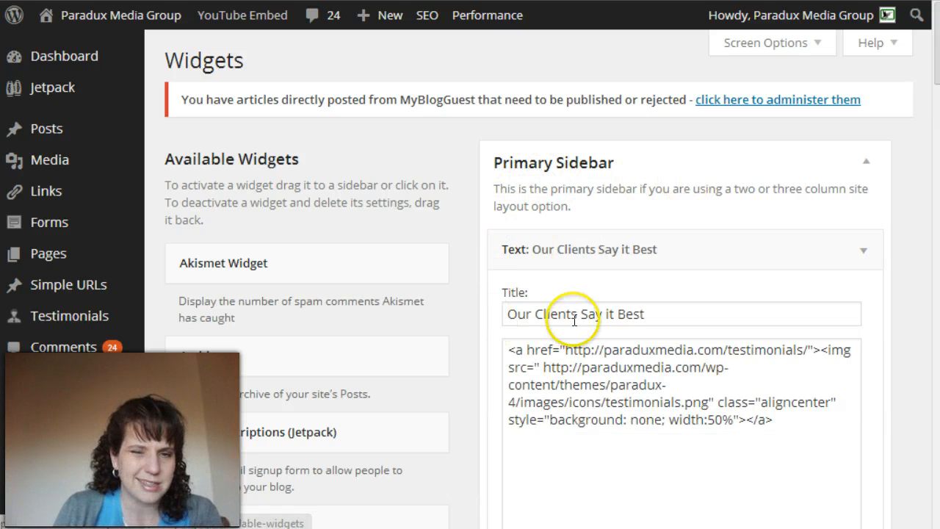
left_click(692, 188)
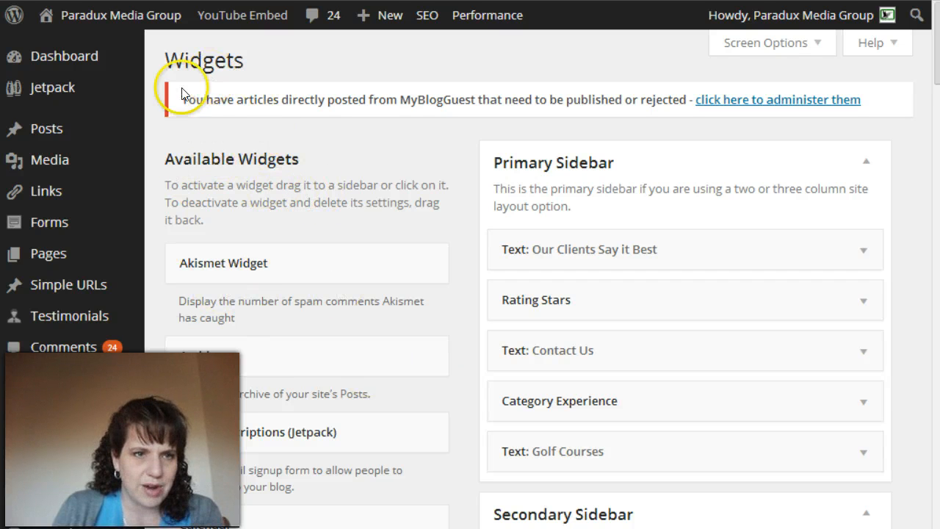
Add the Tag Cloud widget from the available widgets as the first item in Primary Sidebar.
scroll(258, 142, "down", 2)
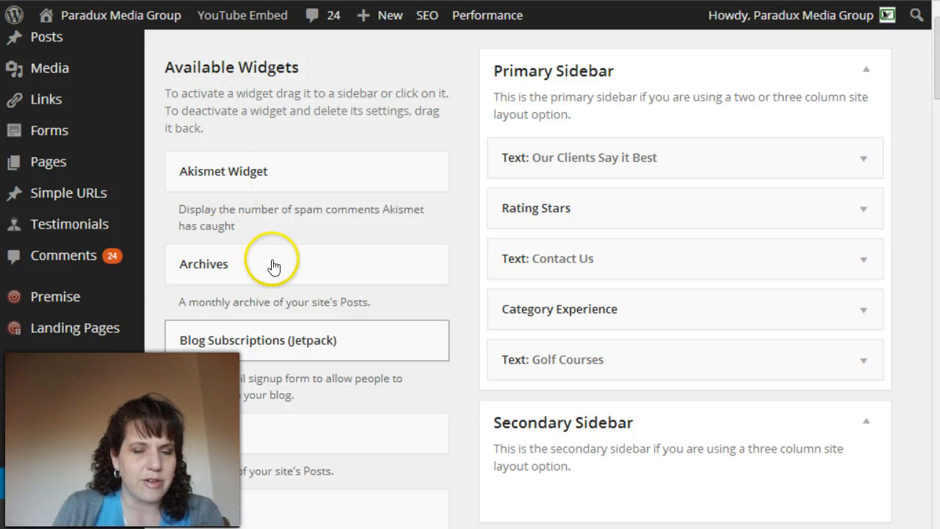
scroll(269, 266, "down", 3)
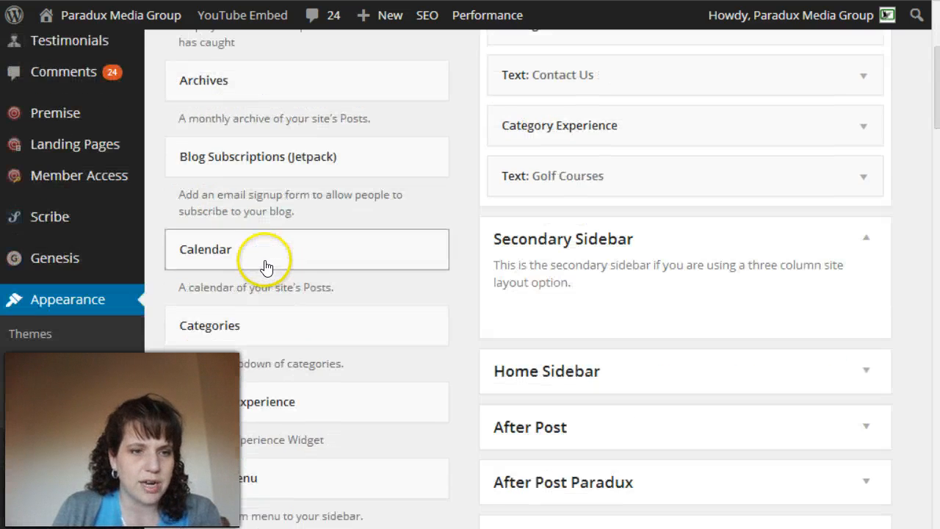
scroll(257, 236, "down", 1)
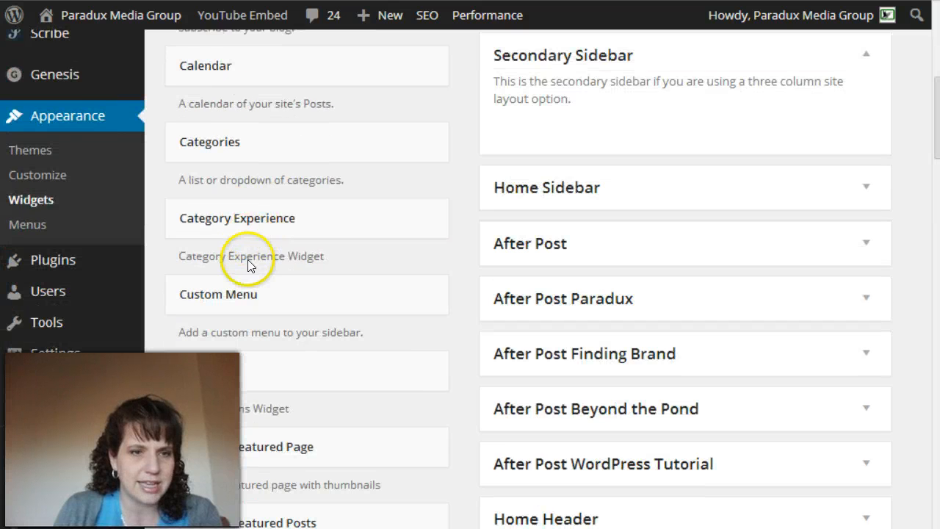
scroll(243, 275, "down", 1)
scroll(243, 276, "down", 6)
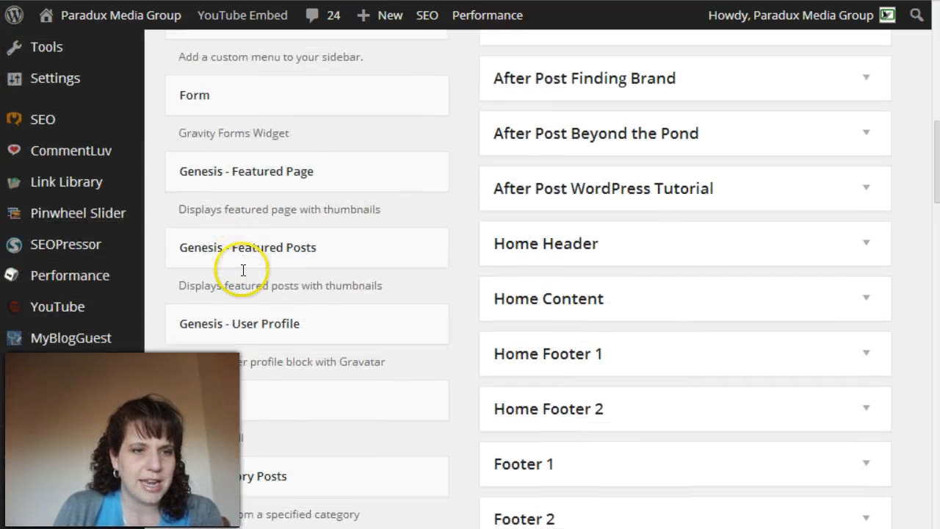
scroll(242, 276, "down", 3)
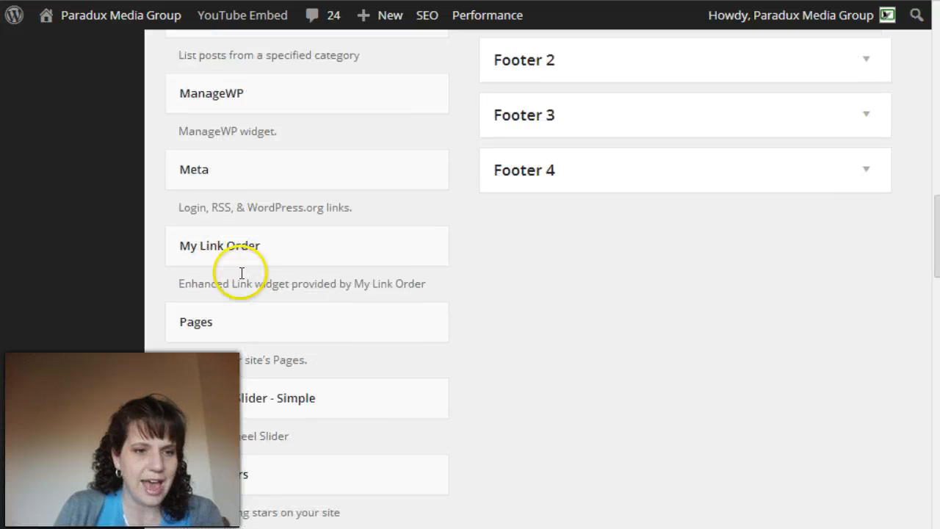
scroll(235, 285, "down", 4)
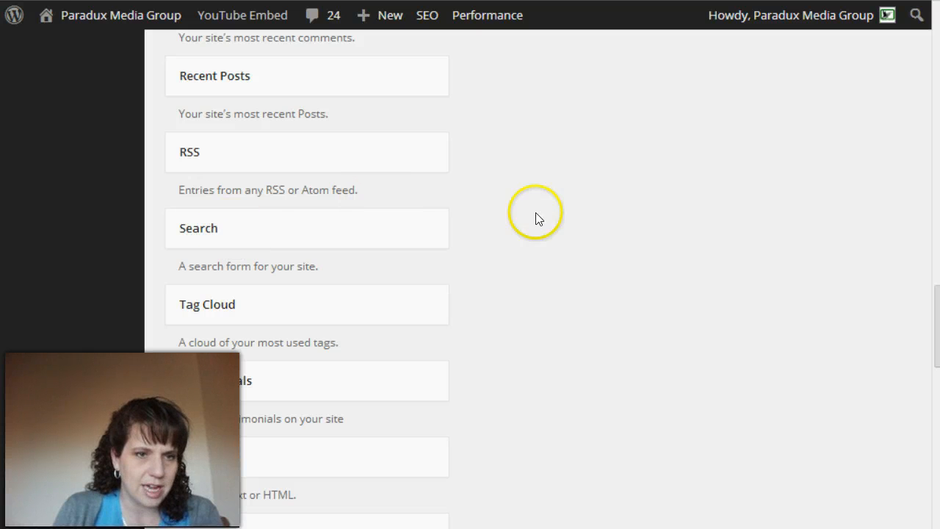
left_click_drag(189, 228, 451, 139)
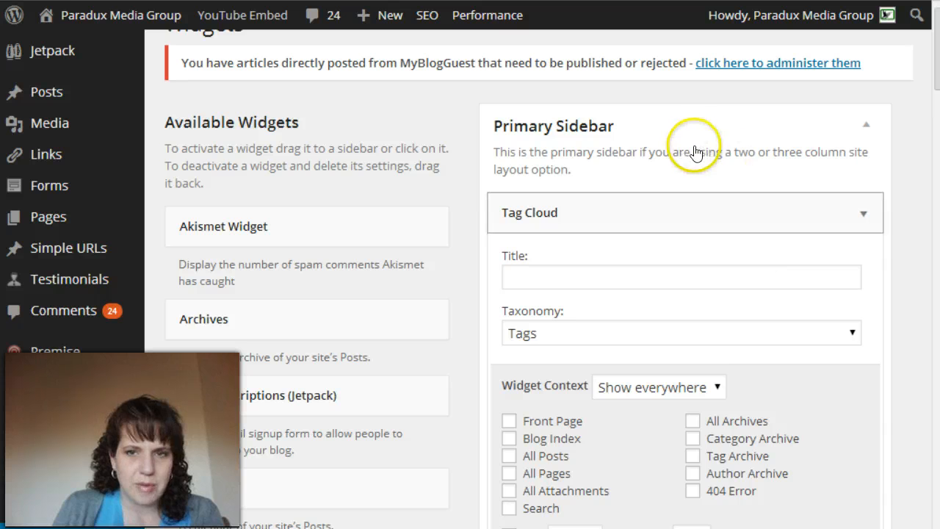
Review the Tag Cloud widget's title, taxonomy, context and URL targeting settings, collapsing and reopening the widget.
scroll(677, 196, "down", 1)
scroll(677, 195, "down", 2)
scroll(650, 239, "down", 2)
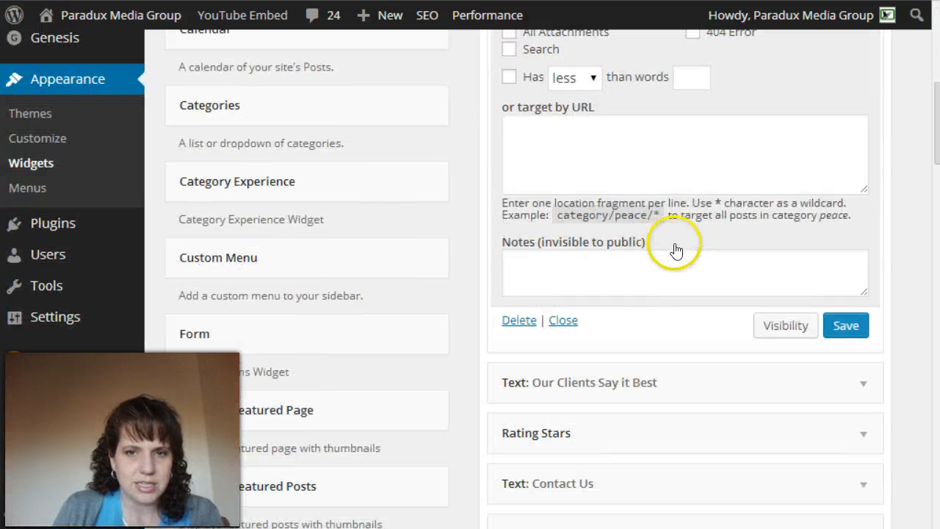
scroll(592, 243, "up", 6)
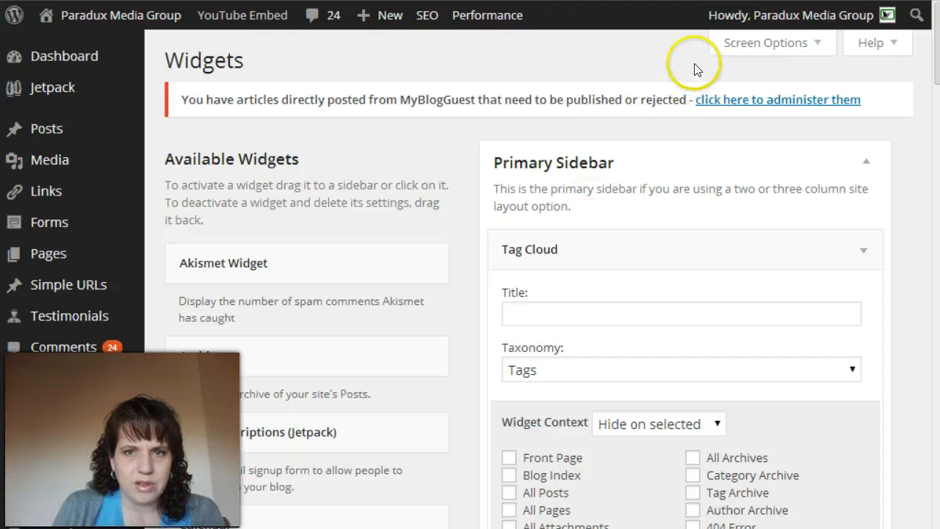
left_click(691, 182)
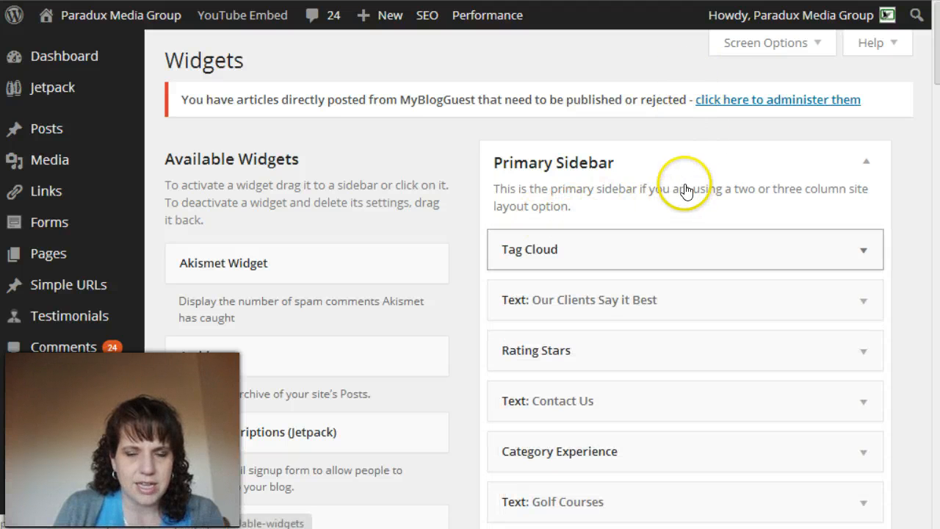
left_click(695, 185)
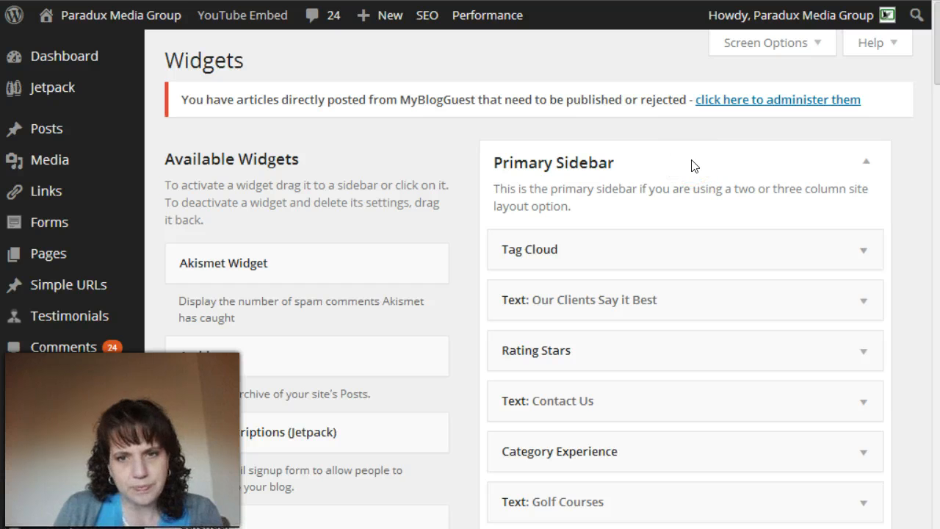
left_click(688, 181)
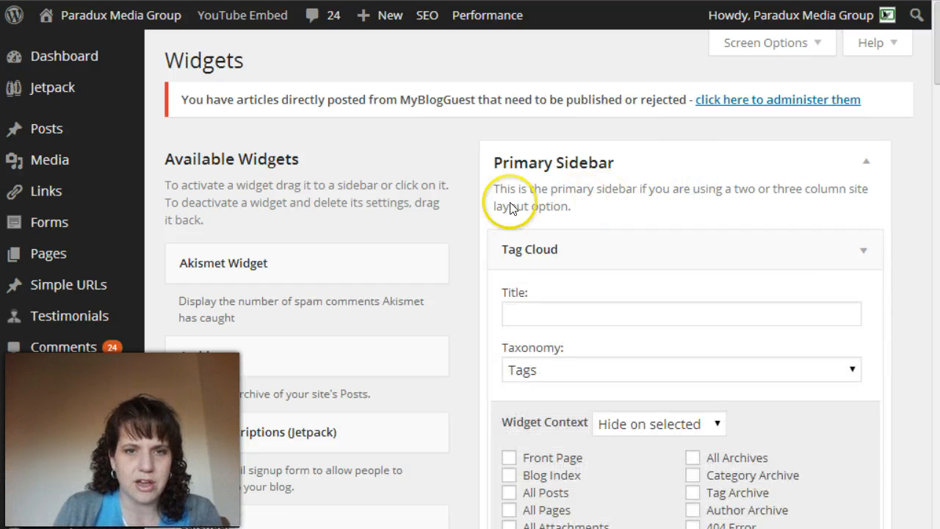
left_click(694, 183)
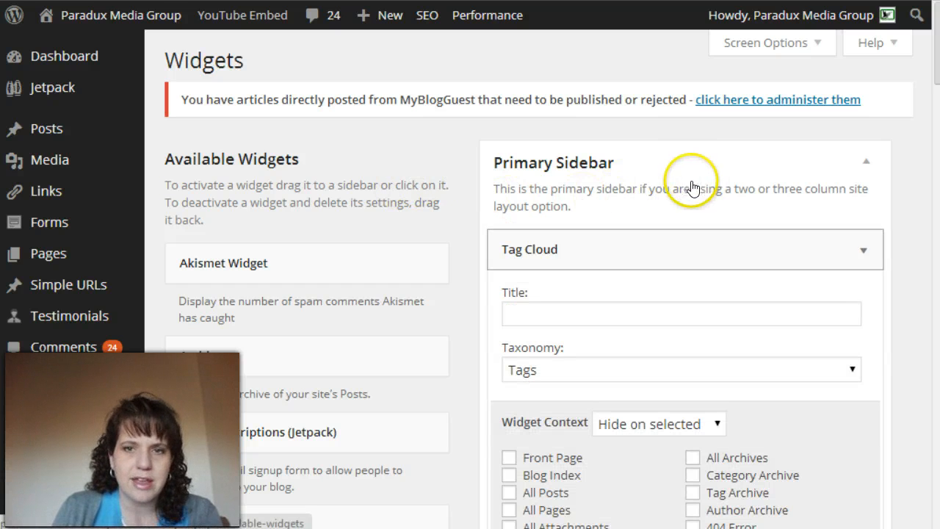
left_click(694, 183)
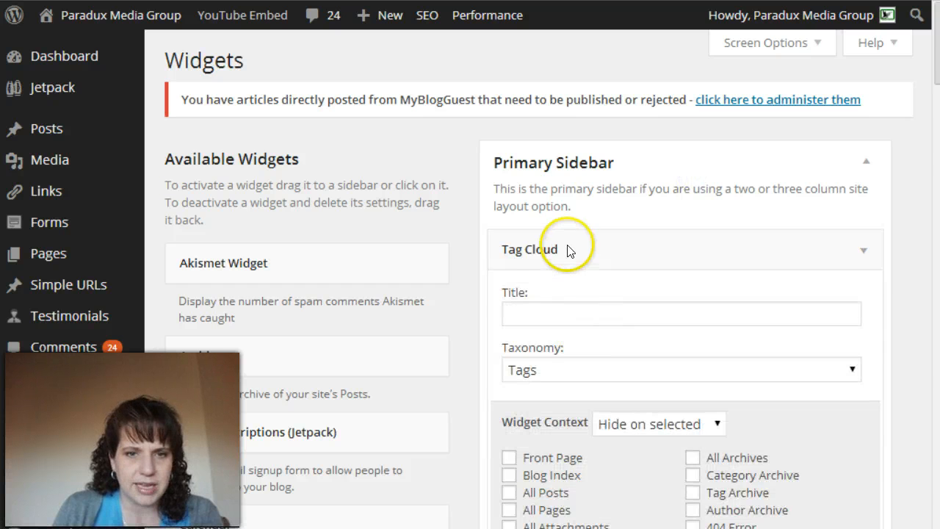
Delete the Tag Cloud widget from Primary Sidebar.
scroll(571, 242, "down", 6)
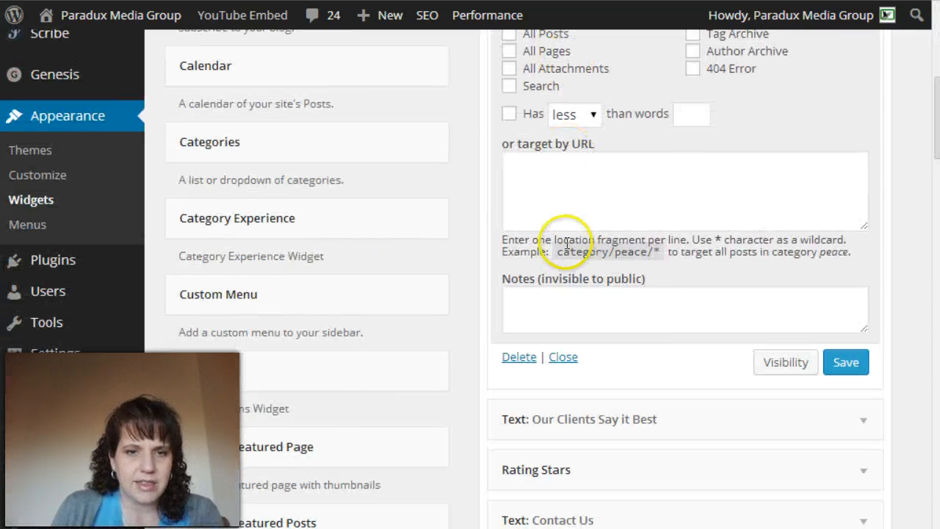
left_click(415, 267)
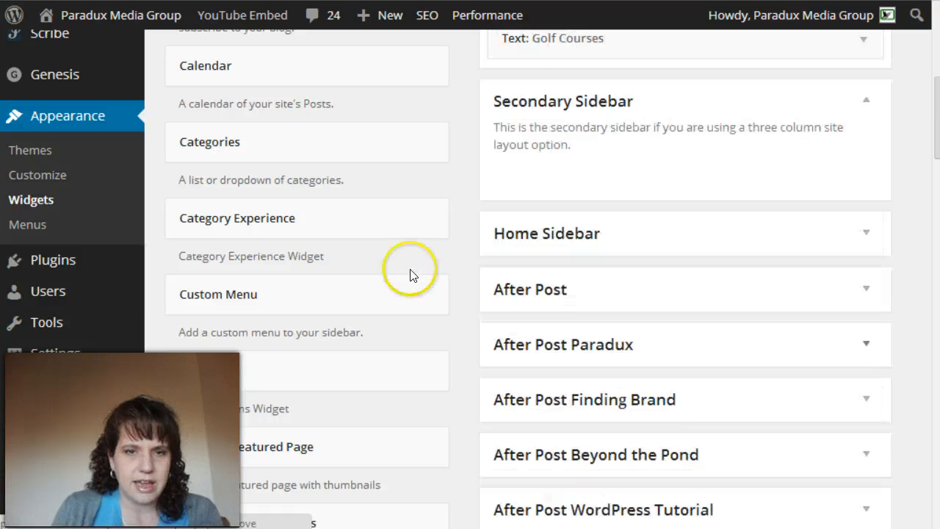
scroll(652, 216, "up", 6)
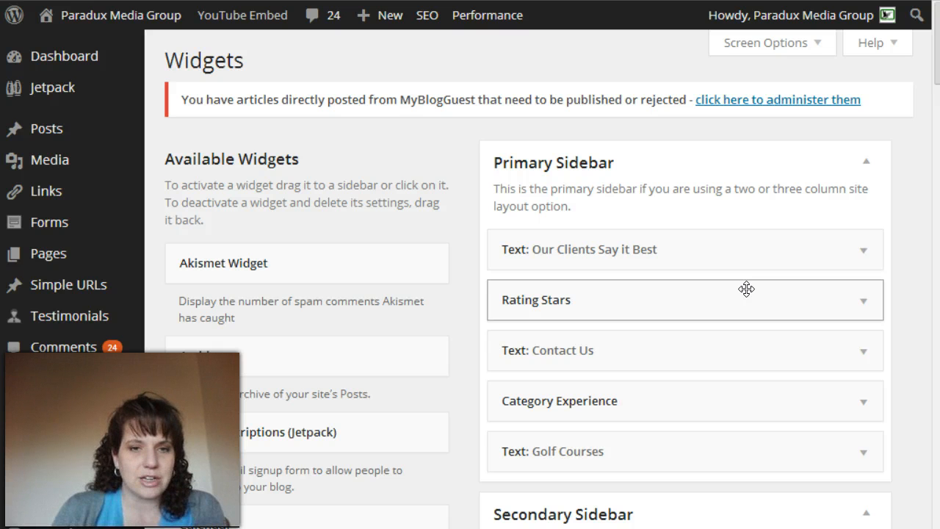
left_click_drag(746, 288, 497, 269)
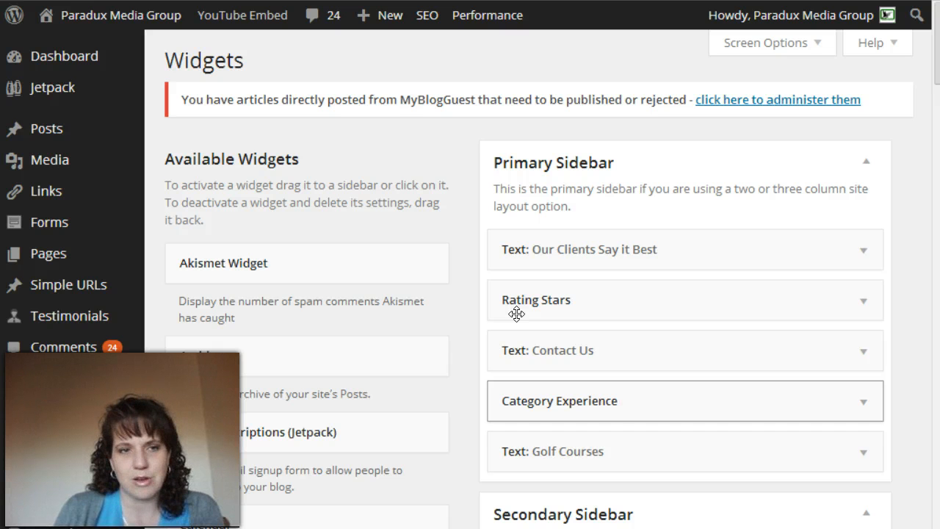
left_click(646, 416)
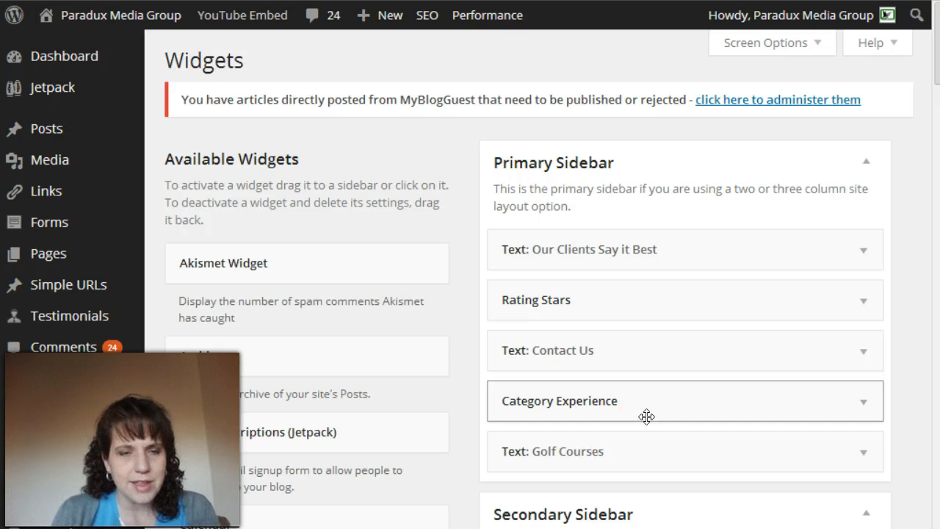
scroll(517, 313, "down", 1)
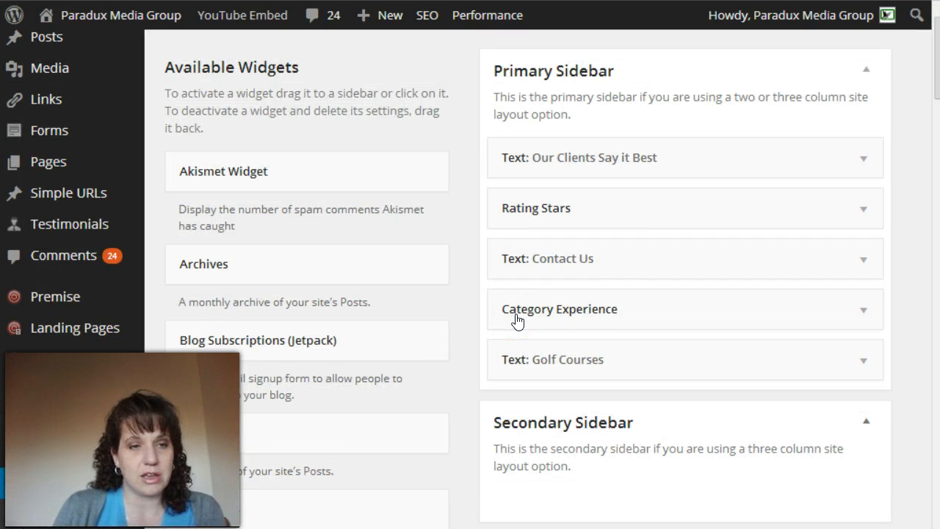
left_click(646, 423)
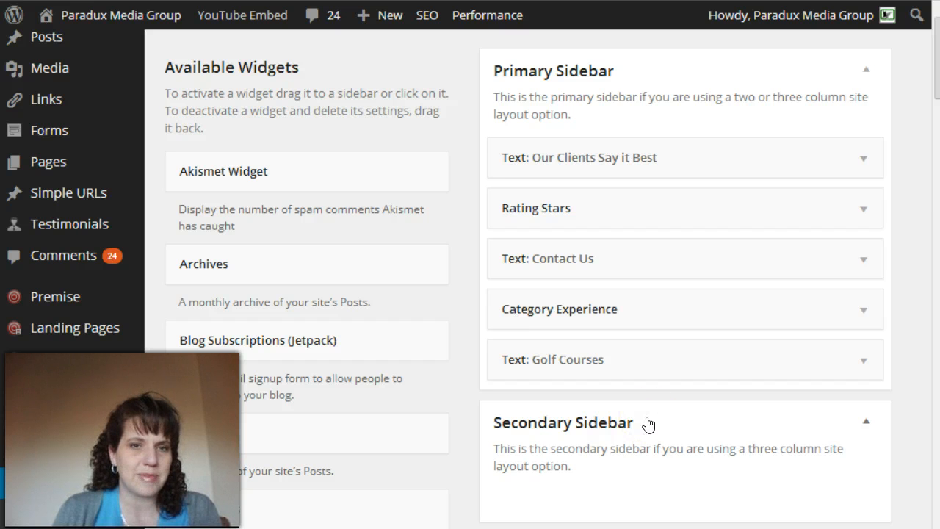